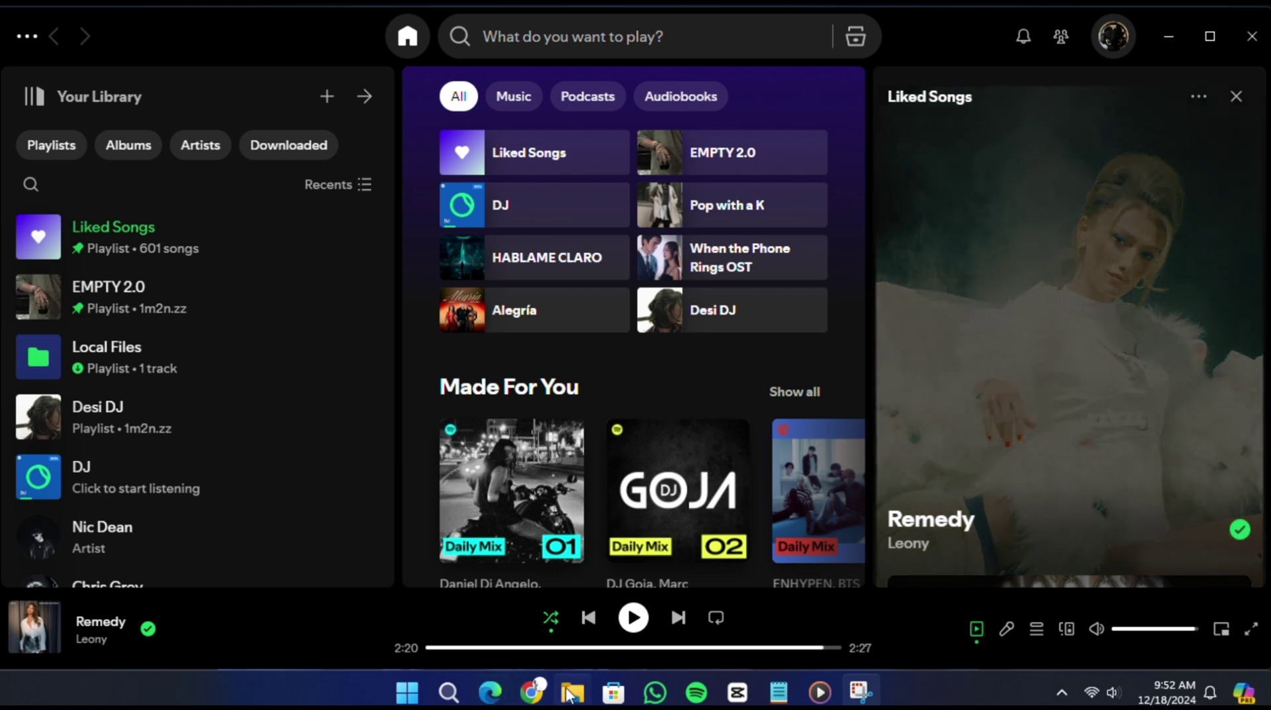
Bring the Explorer Music folder forward and check its Properties (1.94 MB in 2 files).
mouse_move(572, 692)
left_click(525, 609)
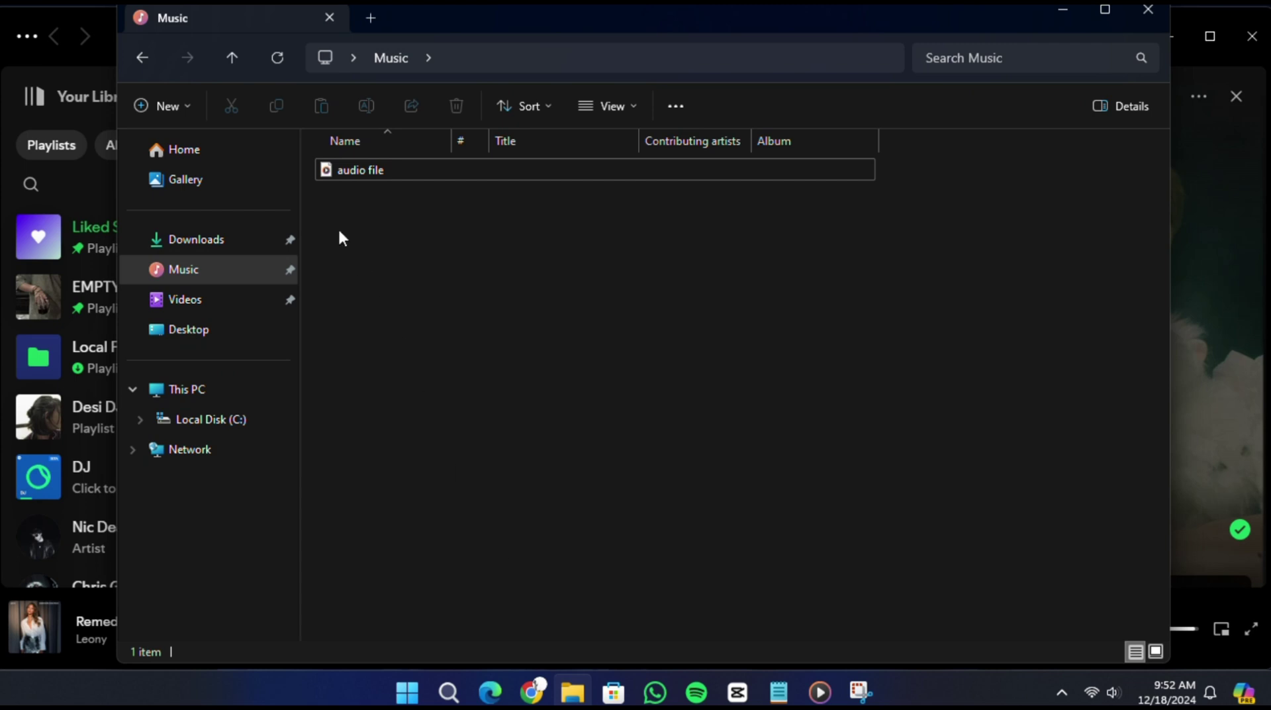
right_click(391, 174)
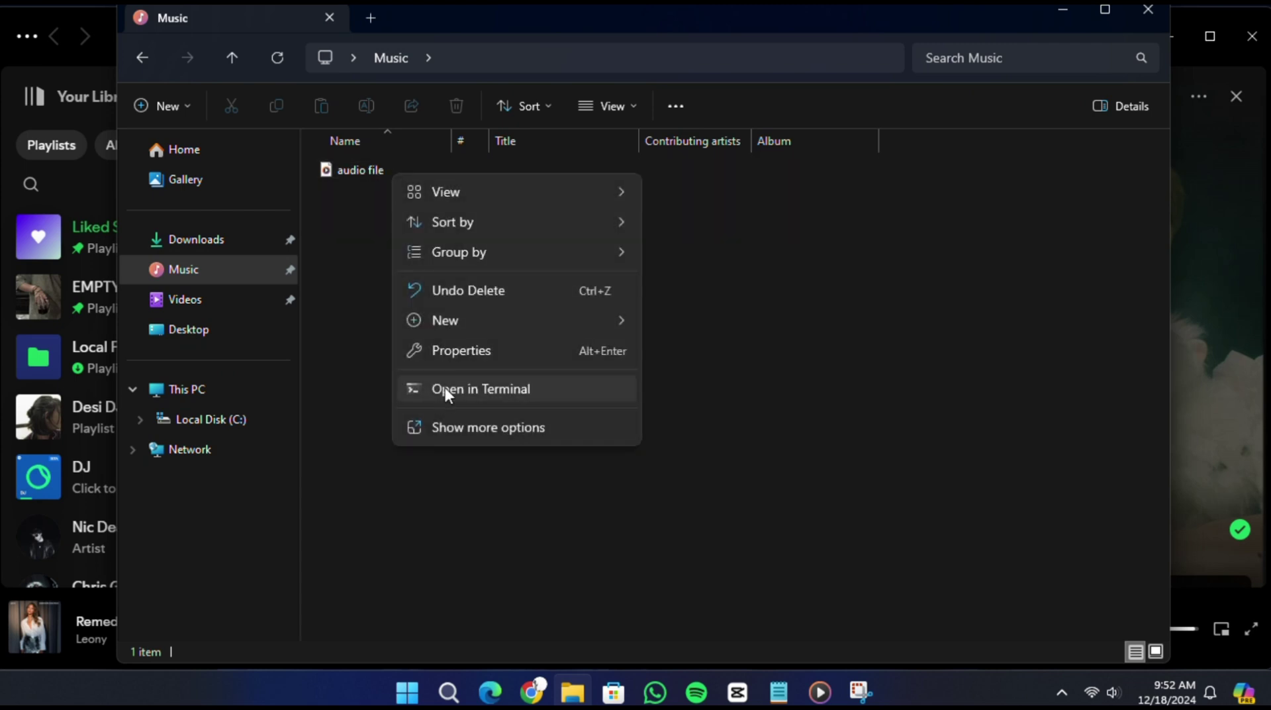
left_click(446, 351)
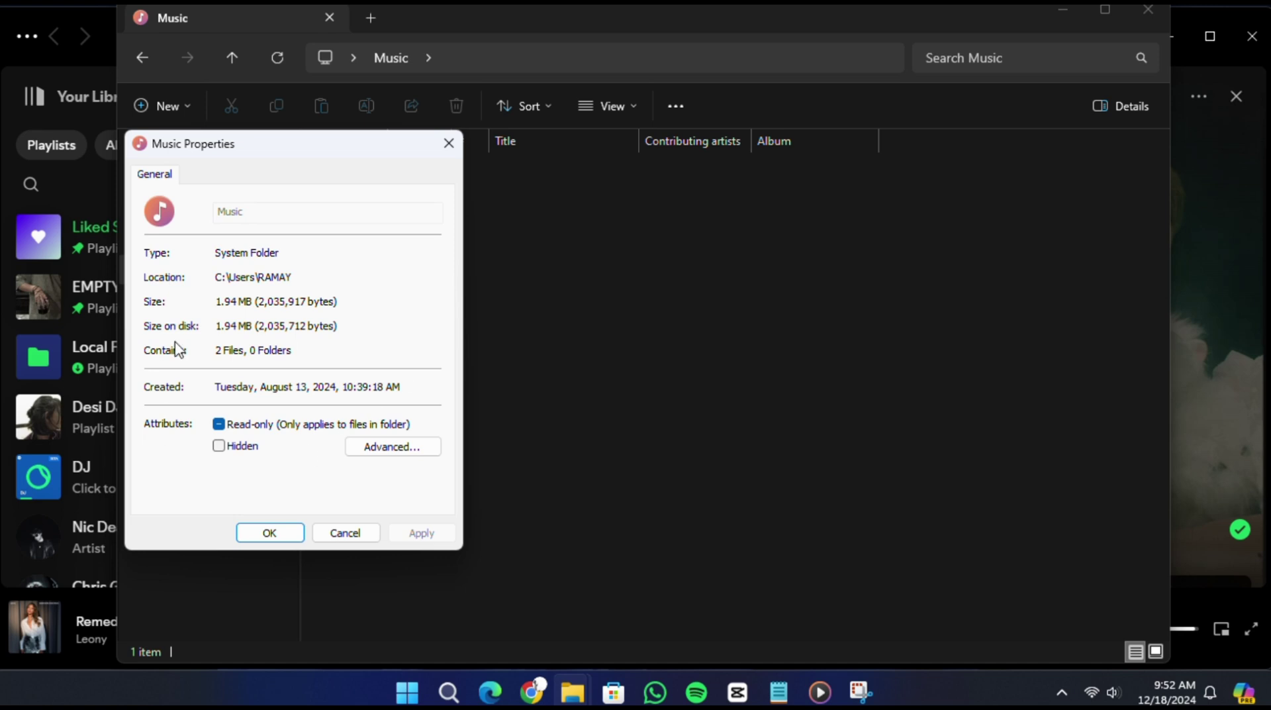
left_click(448, 147)
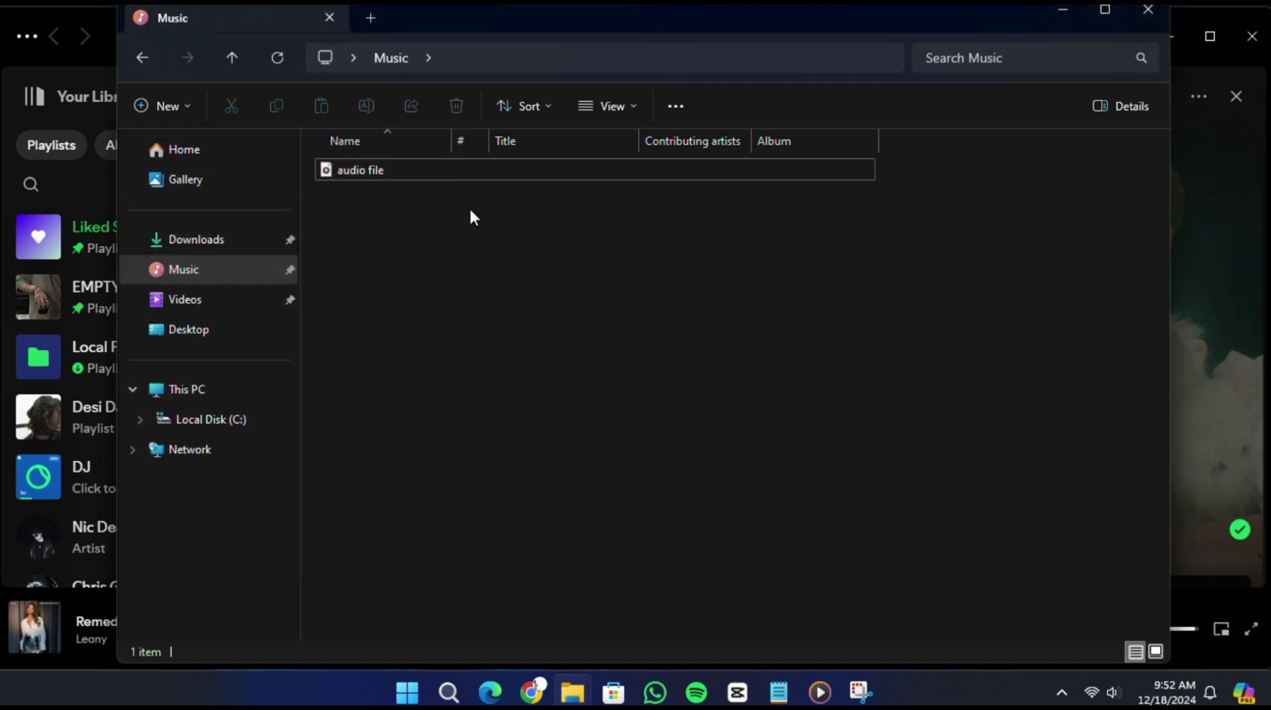
Create a folder 'a' in Music, move 'audio file' into it, and close Explorer.
right_click(433, 231)
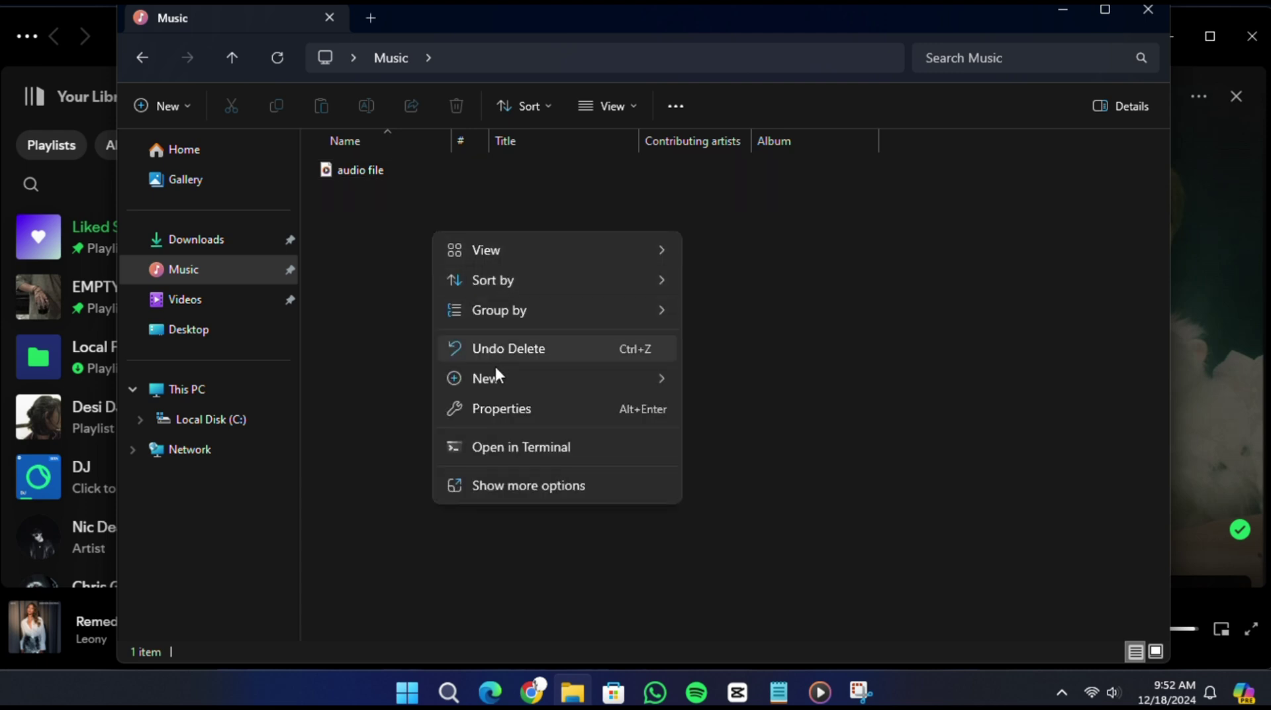
mouse_move(496, 379)
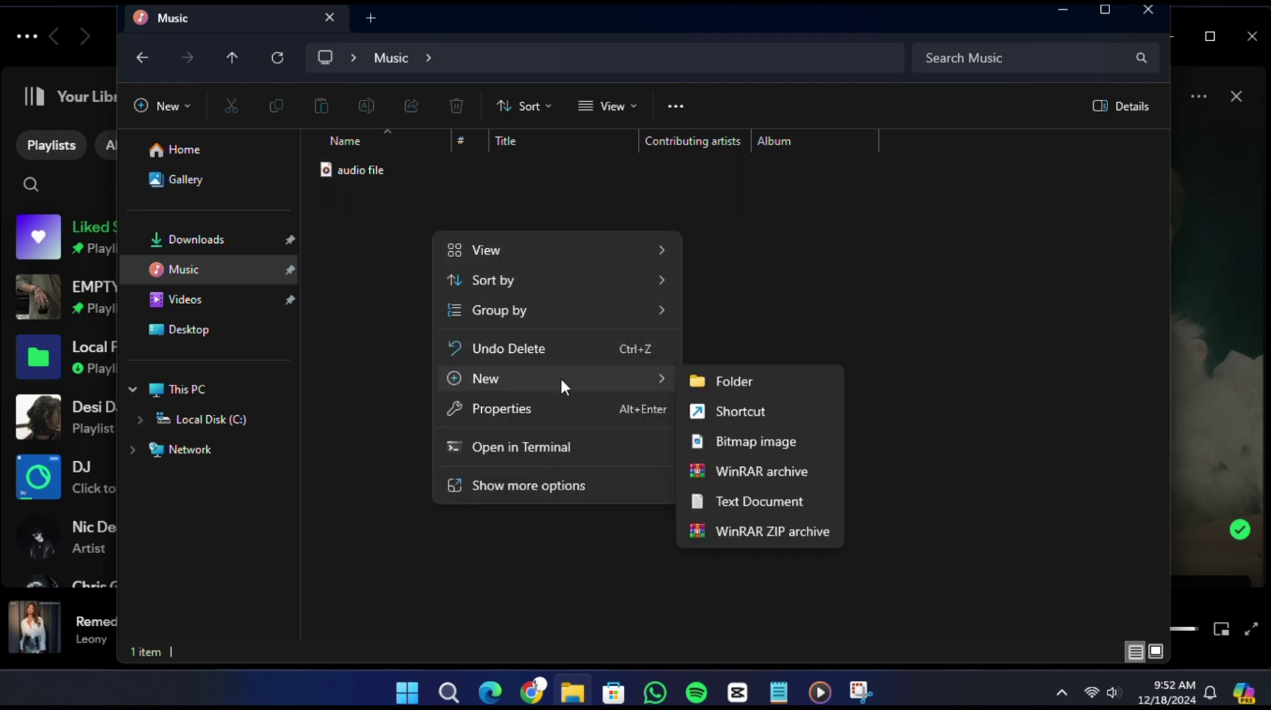
left_click(734, 382)
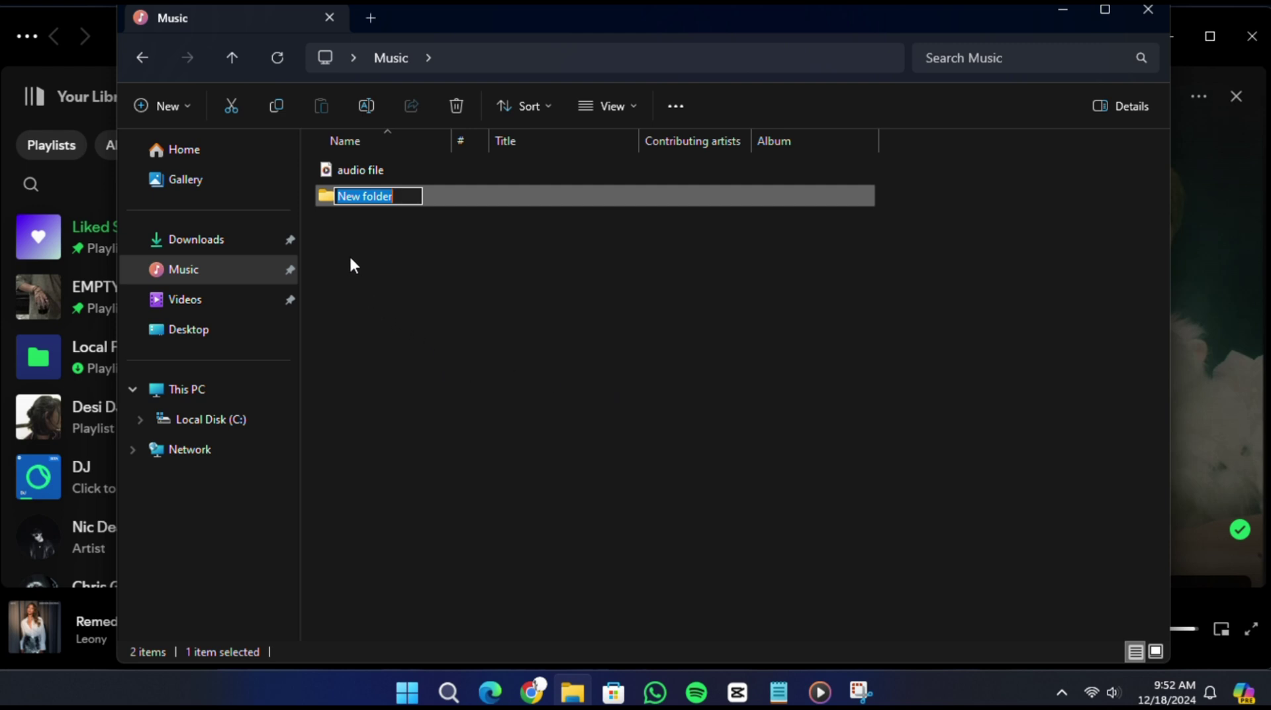
type("a")
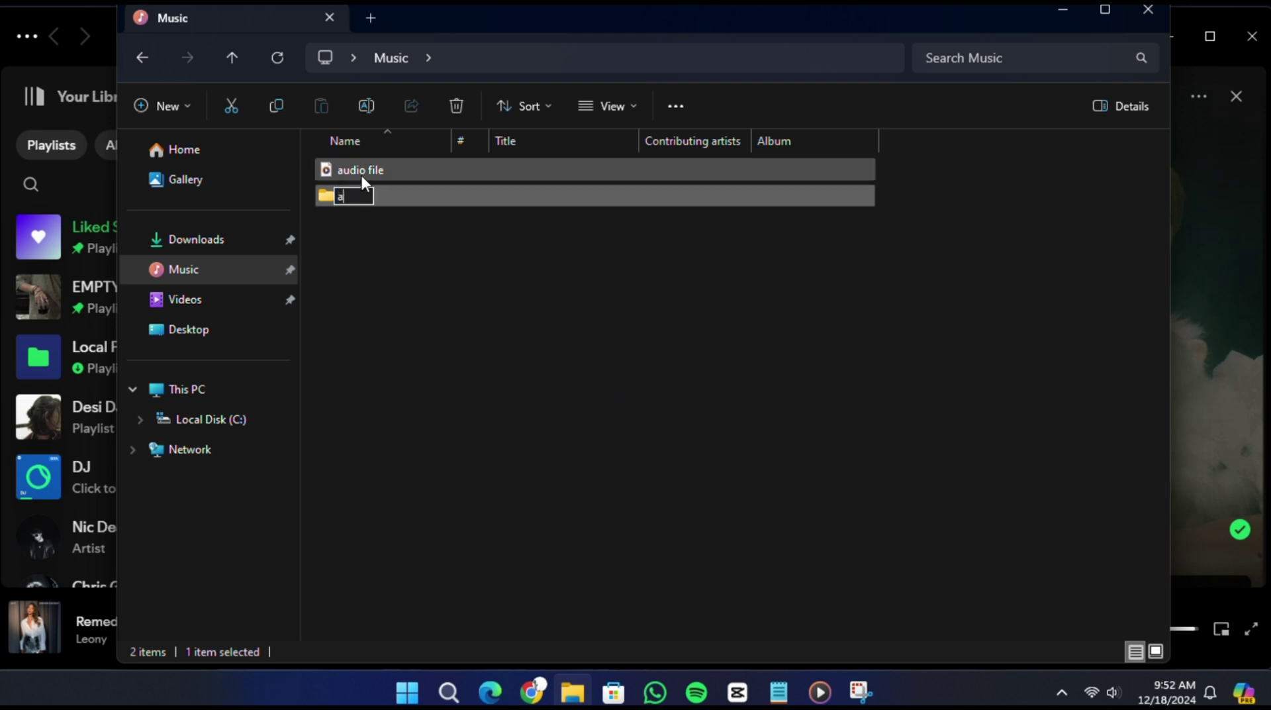
left_click(352, 313)
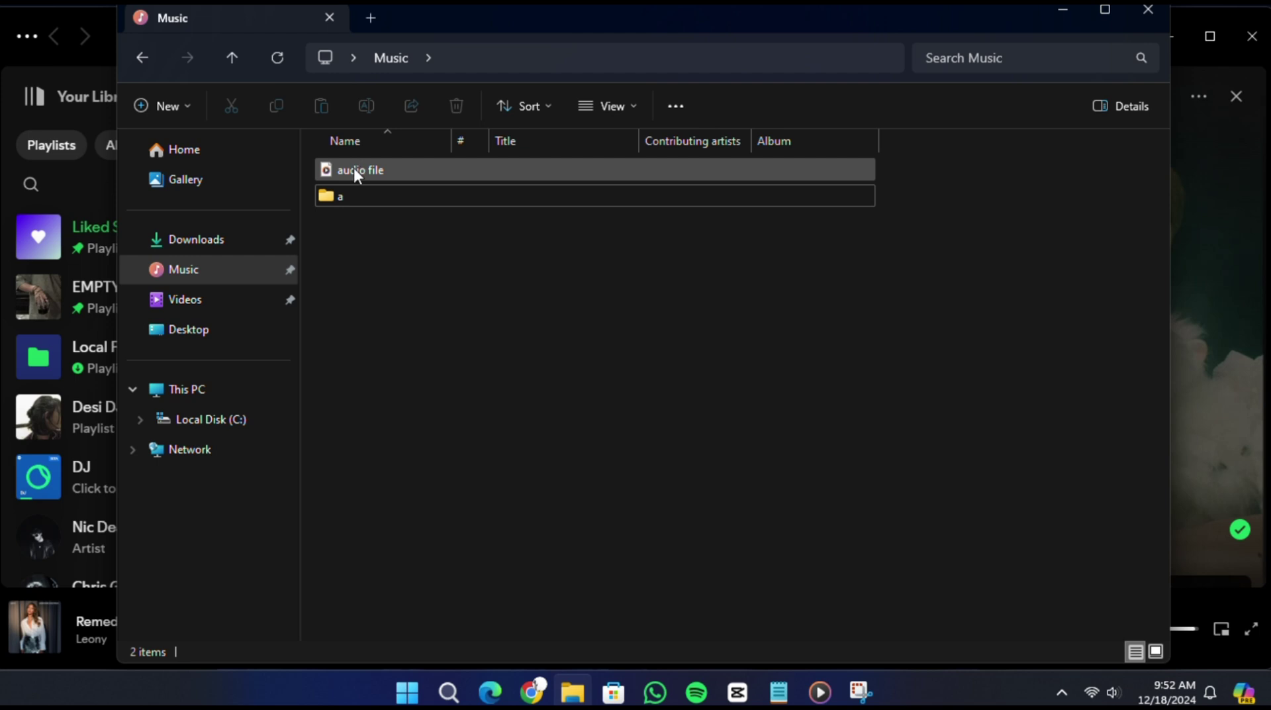
left_click_drag(353, 168, 353, 197)
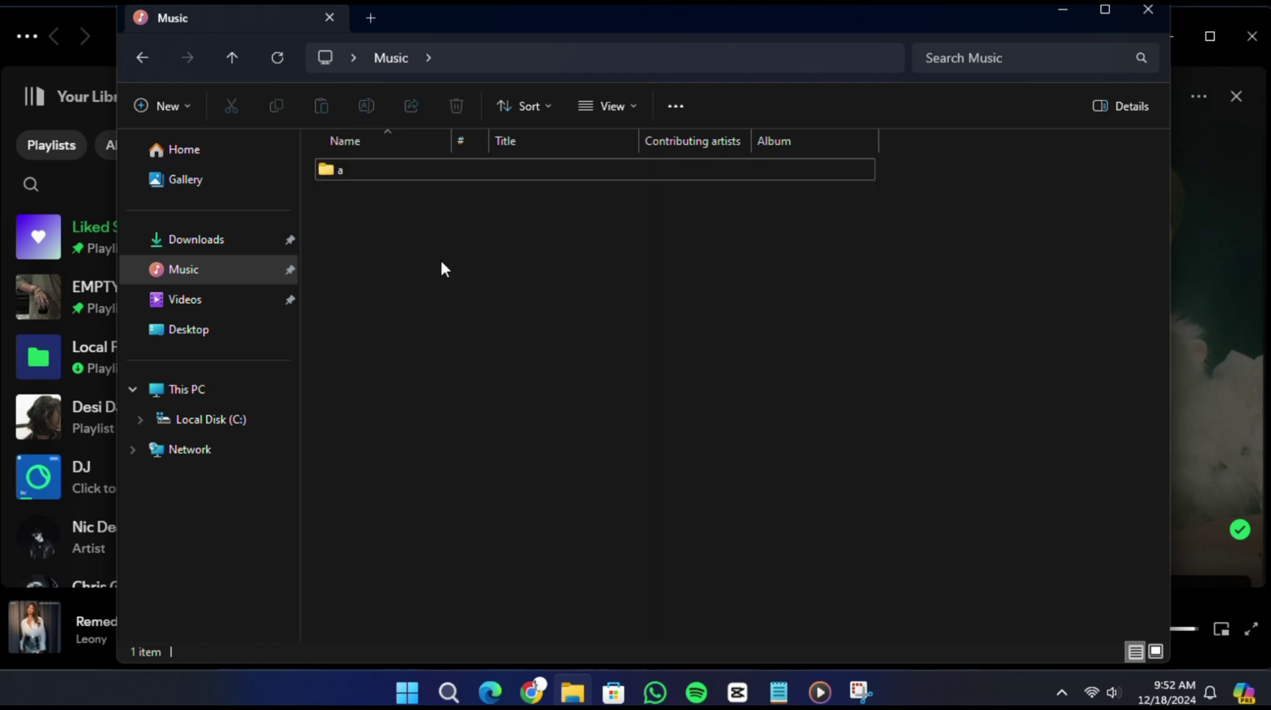
left_click(1147, 9)
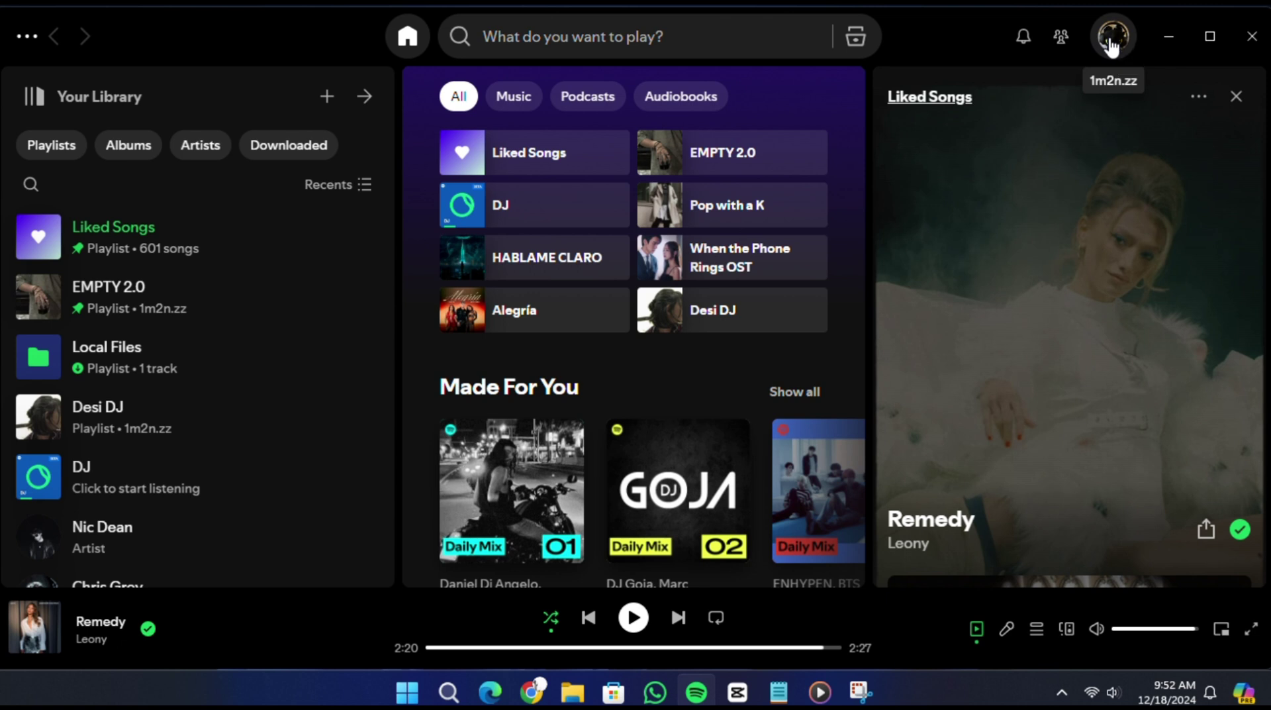
In Spotify Settings under Your Library, ensure Show Local Files is toggled on.
left_click(1112, 45)
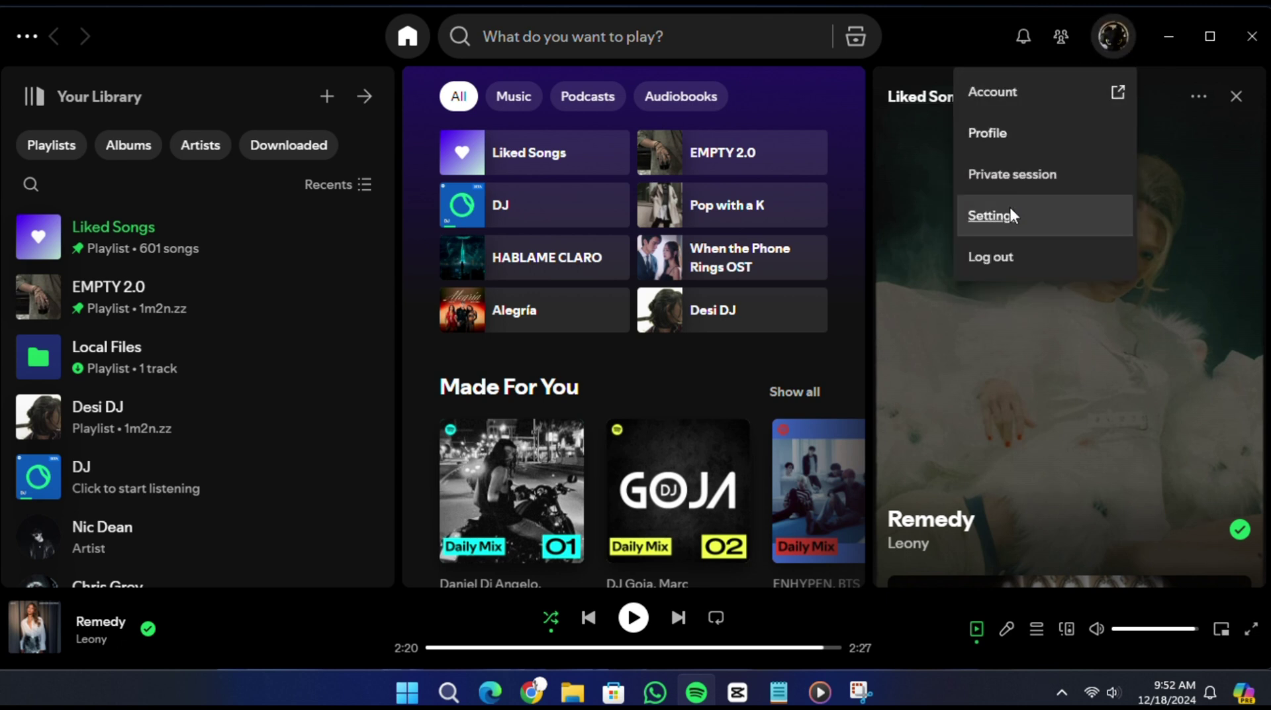
left_click(986, 216)
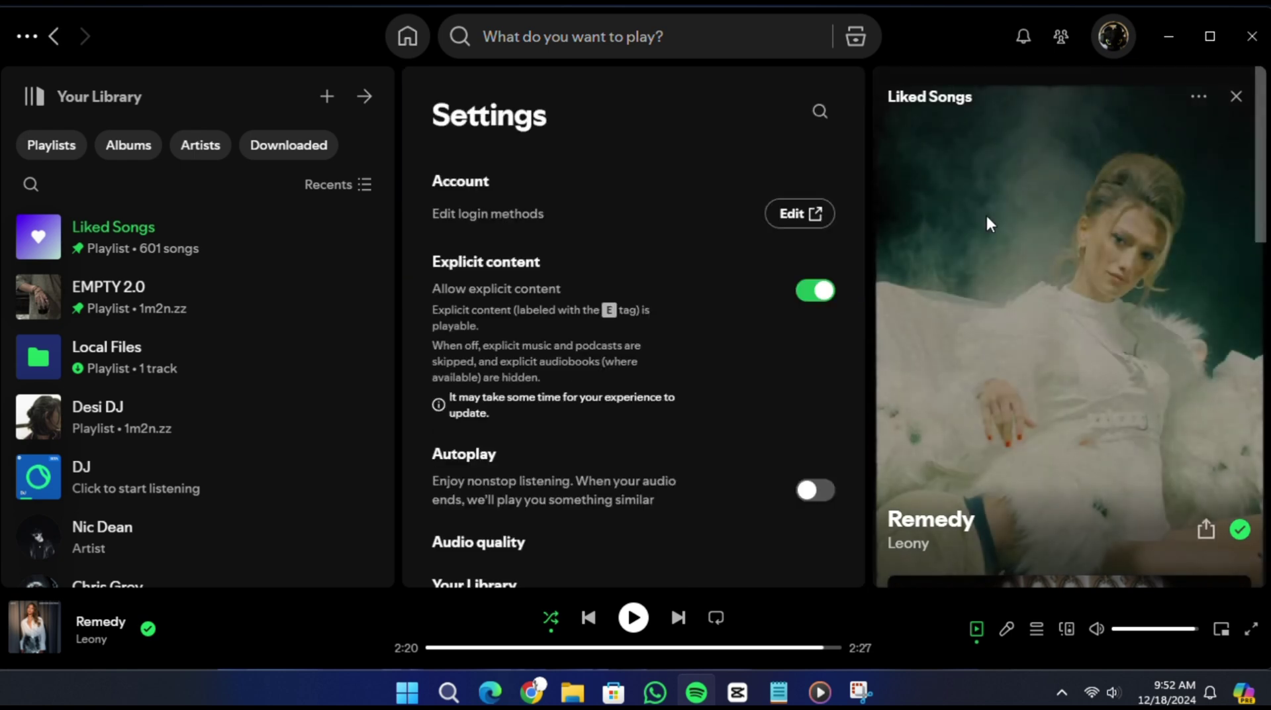
scroll(703, 347, "down", 7)
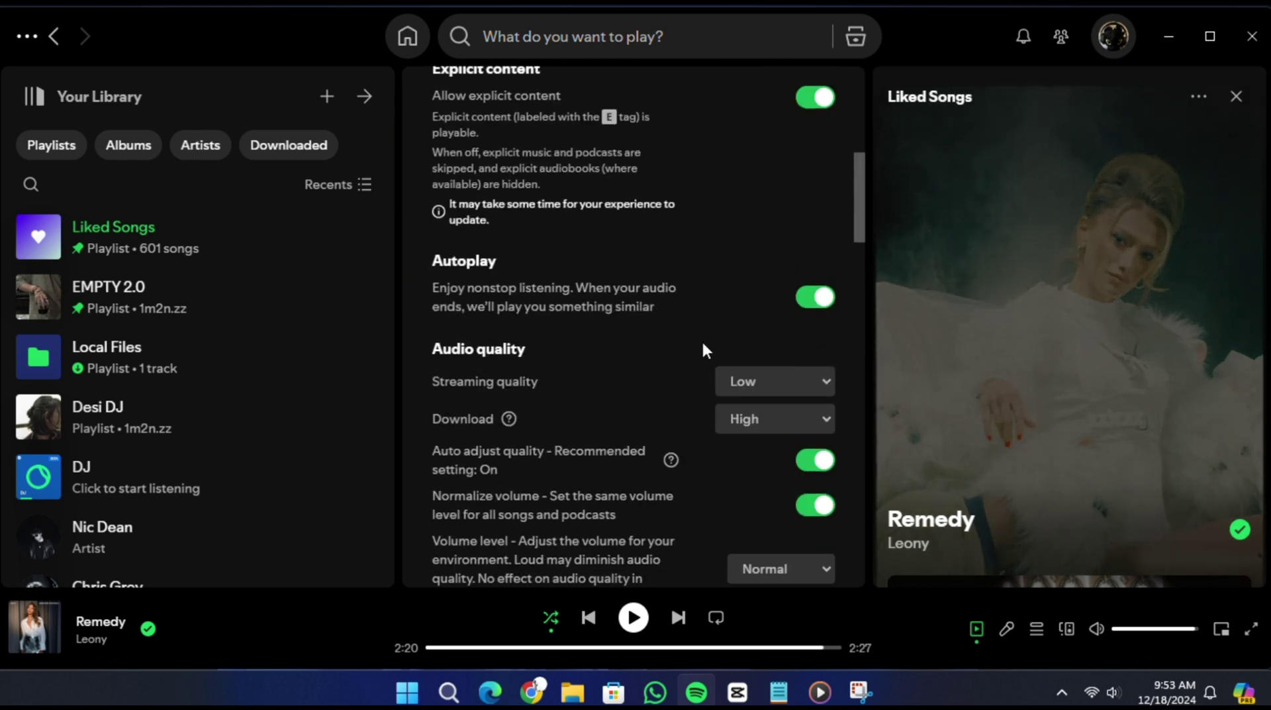
scroll(702, 340, "down", 3)
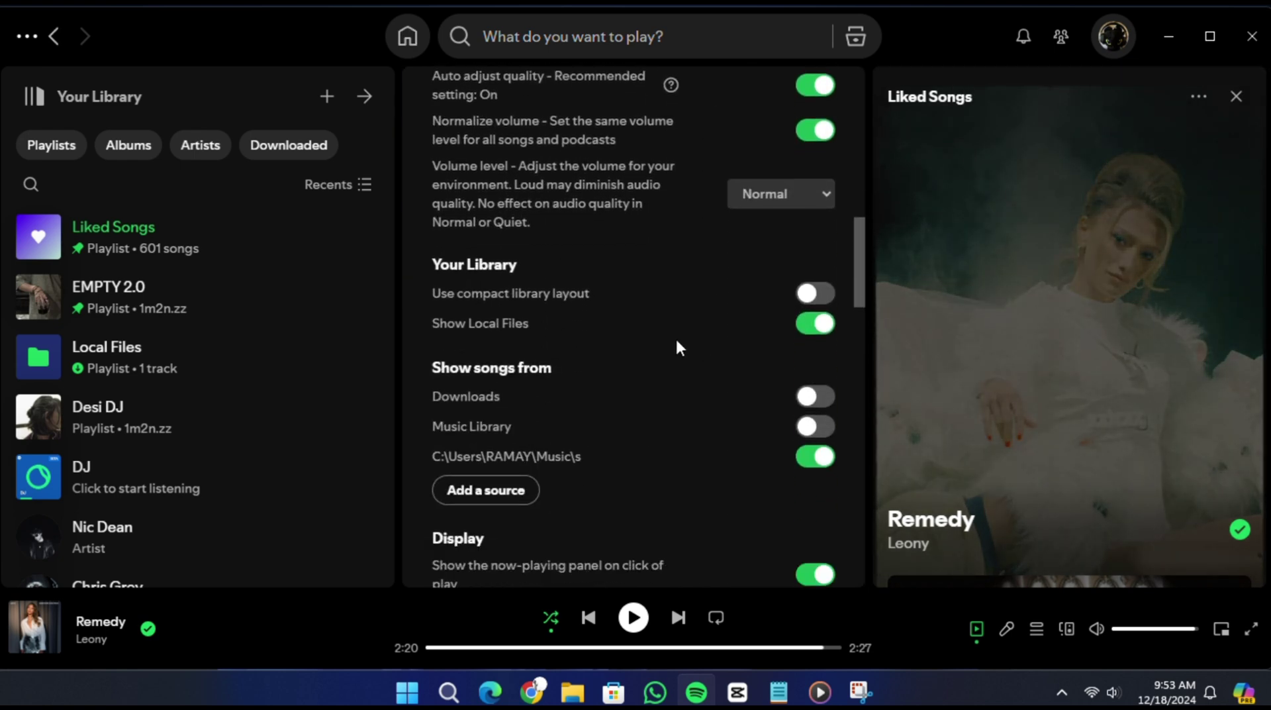
left_click(821, 324)
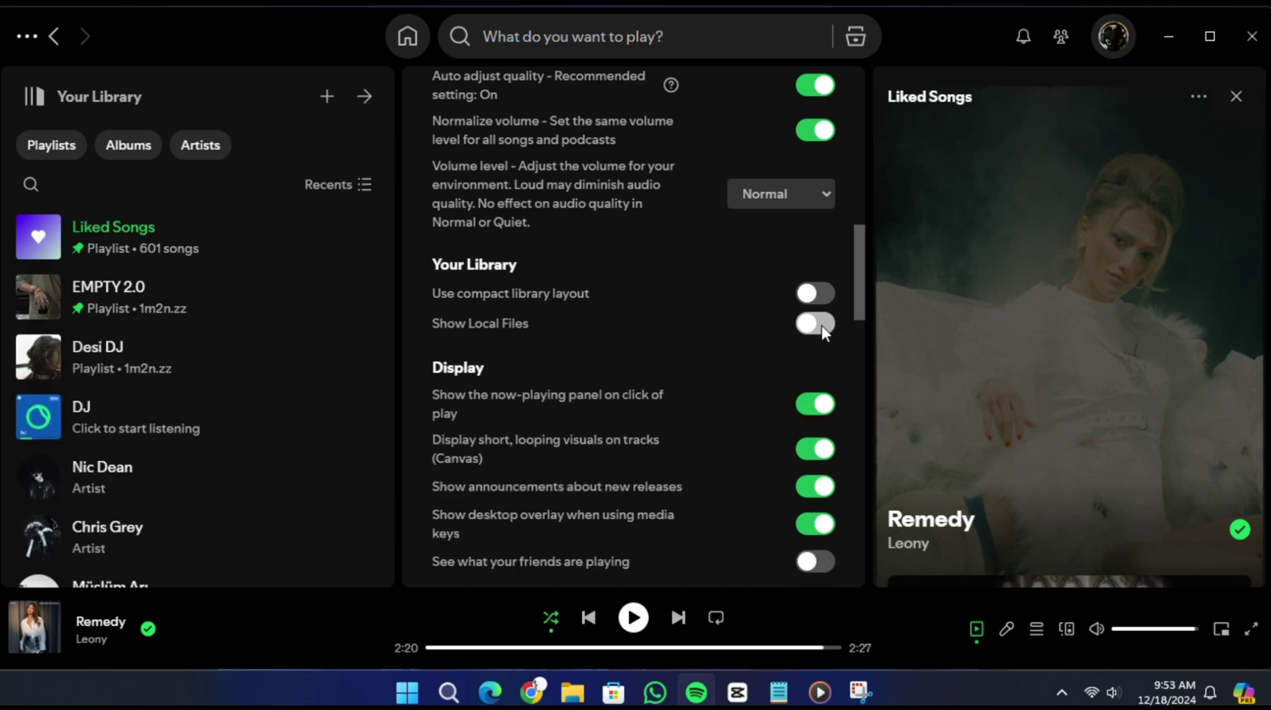
left_click(821, 325)
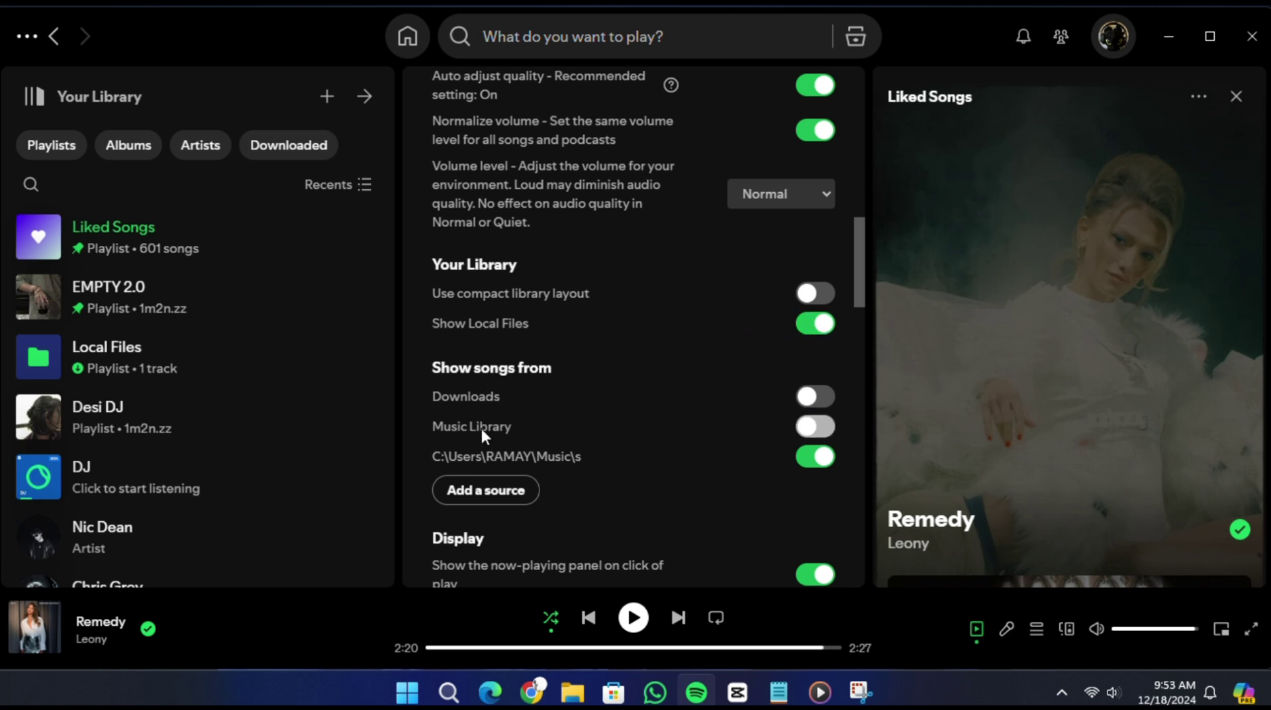
Add the Music subfolder 'a' as a new Spotify song source.
left_click(499, 497)
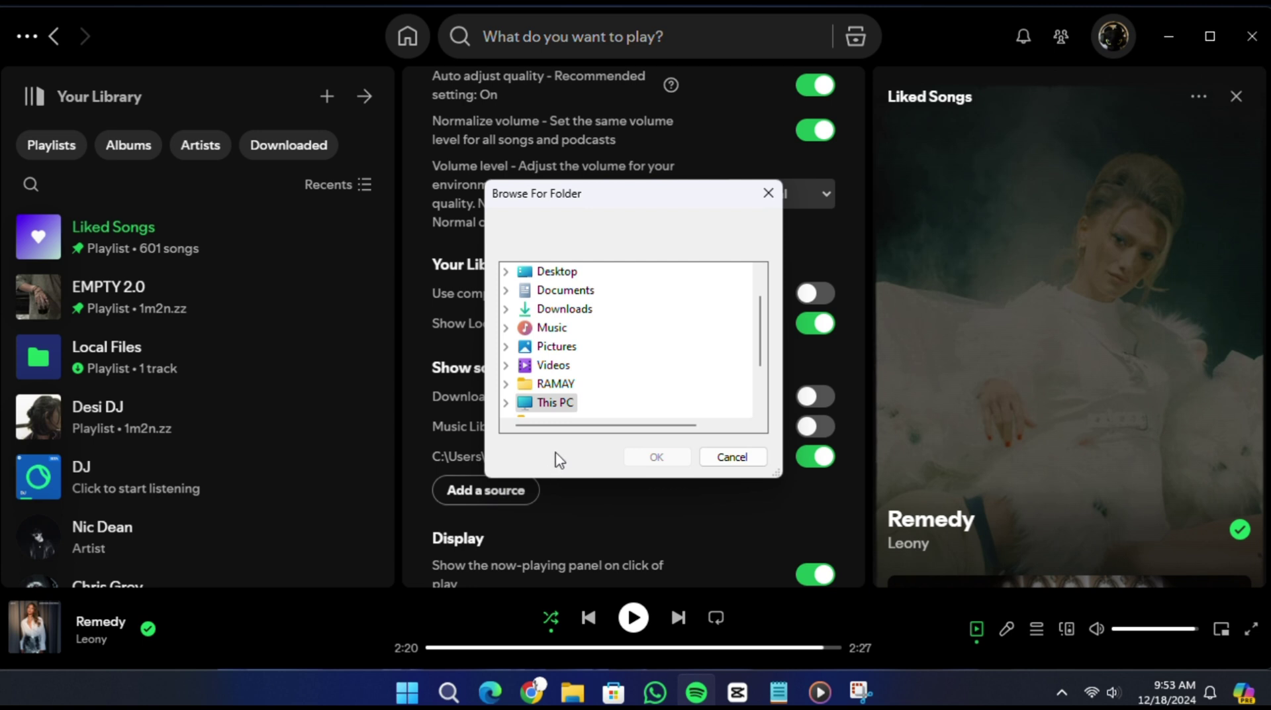
left_click(558, 331)
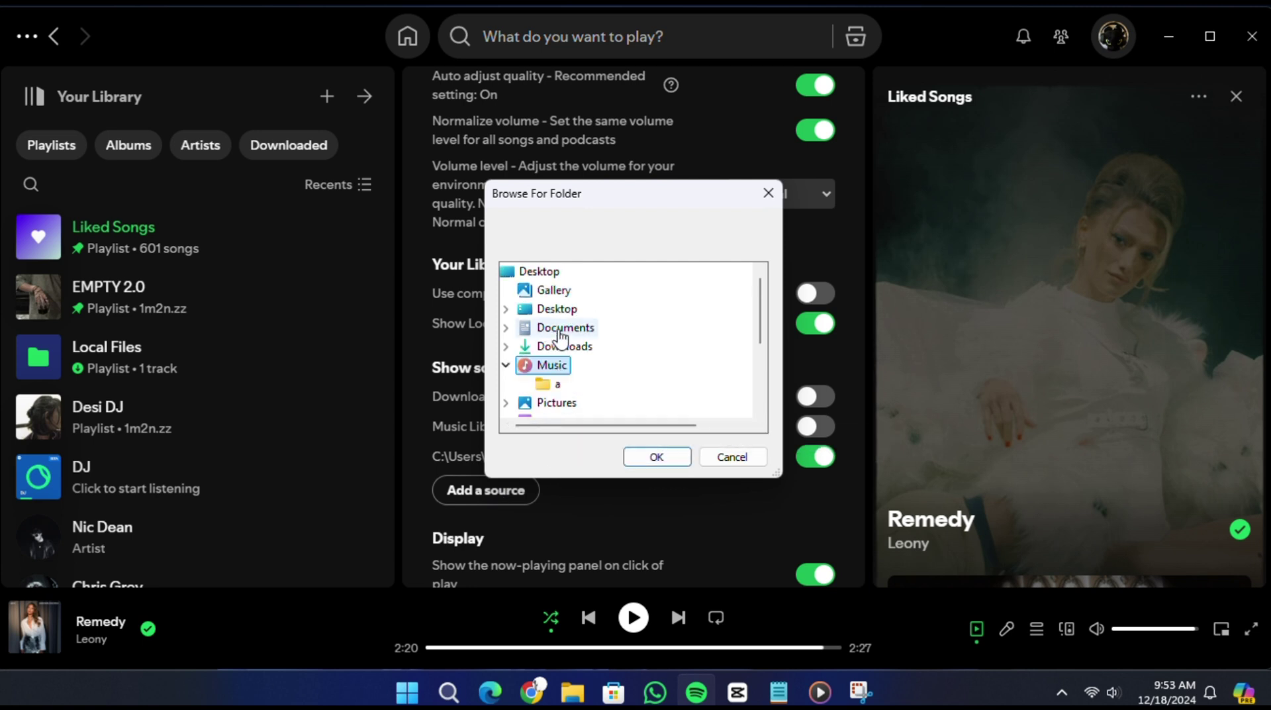
left_click(549, 385)
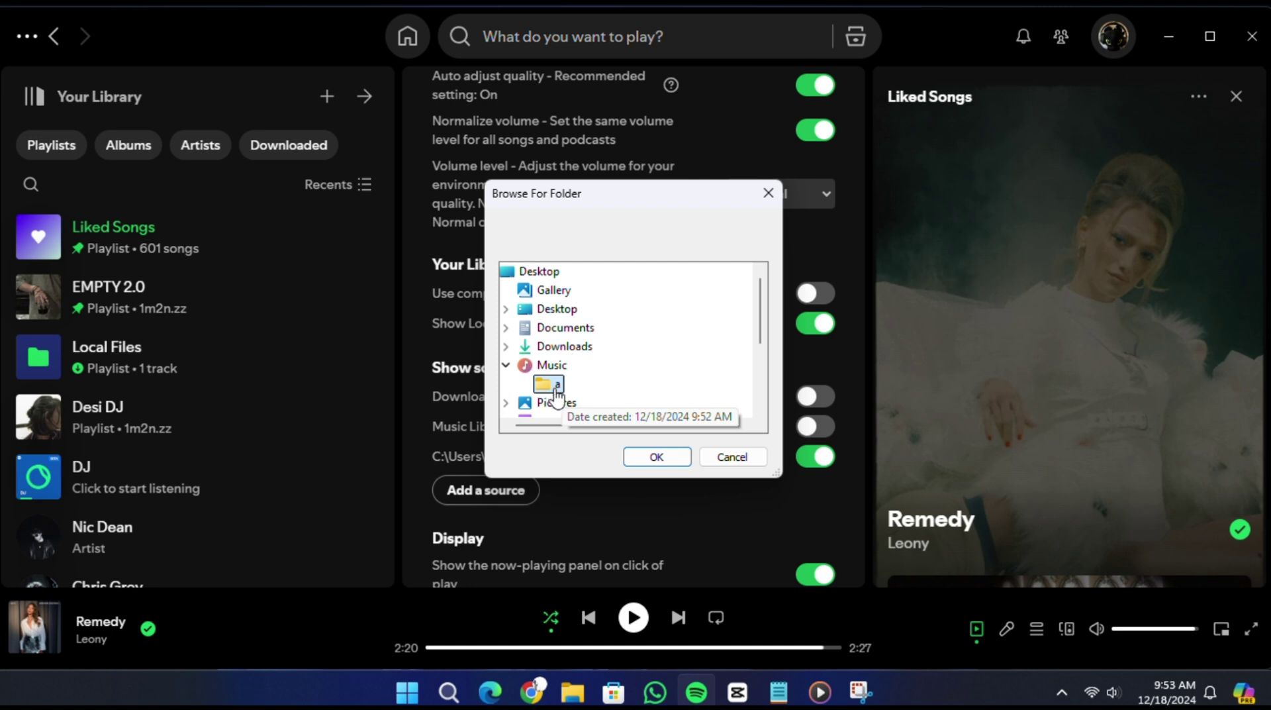
left_click(656, 460)
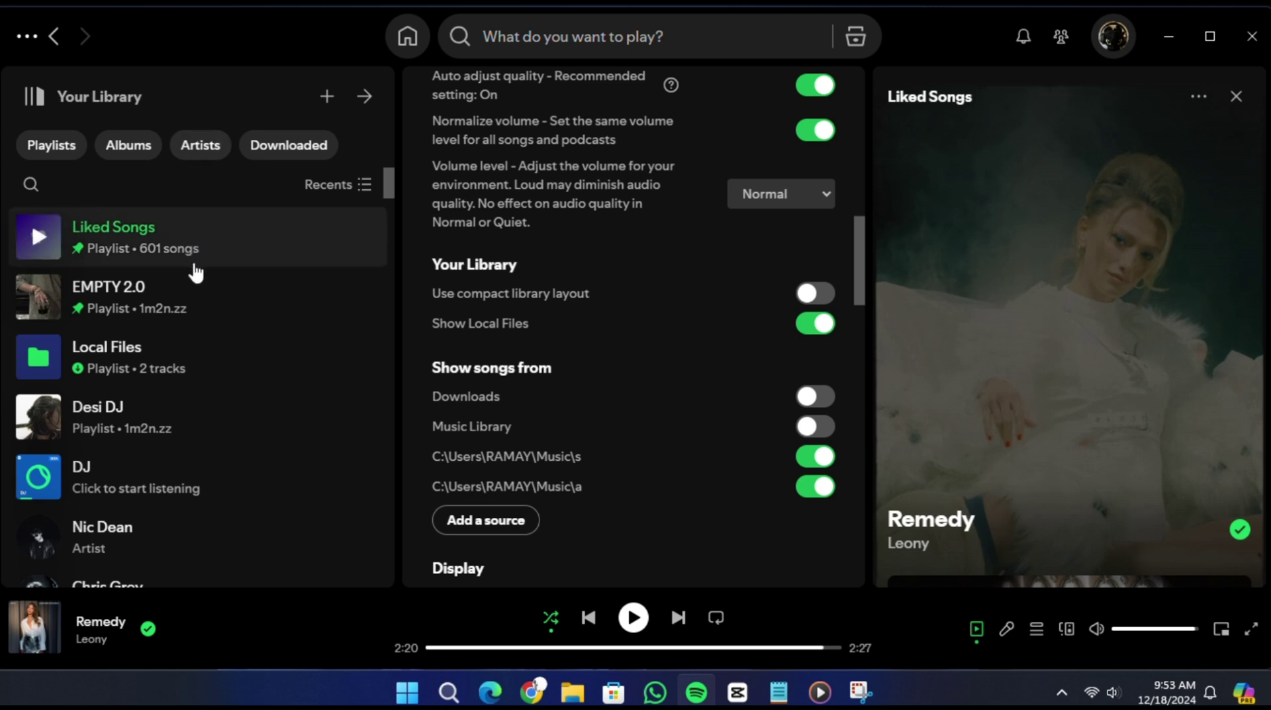
Open the Local Files playlist, play 'audio file', then pause it.
left_click(98, 368)
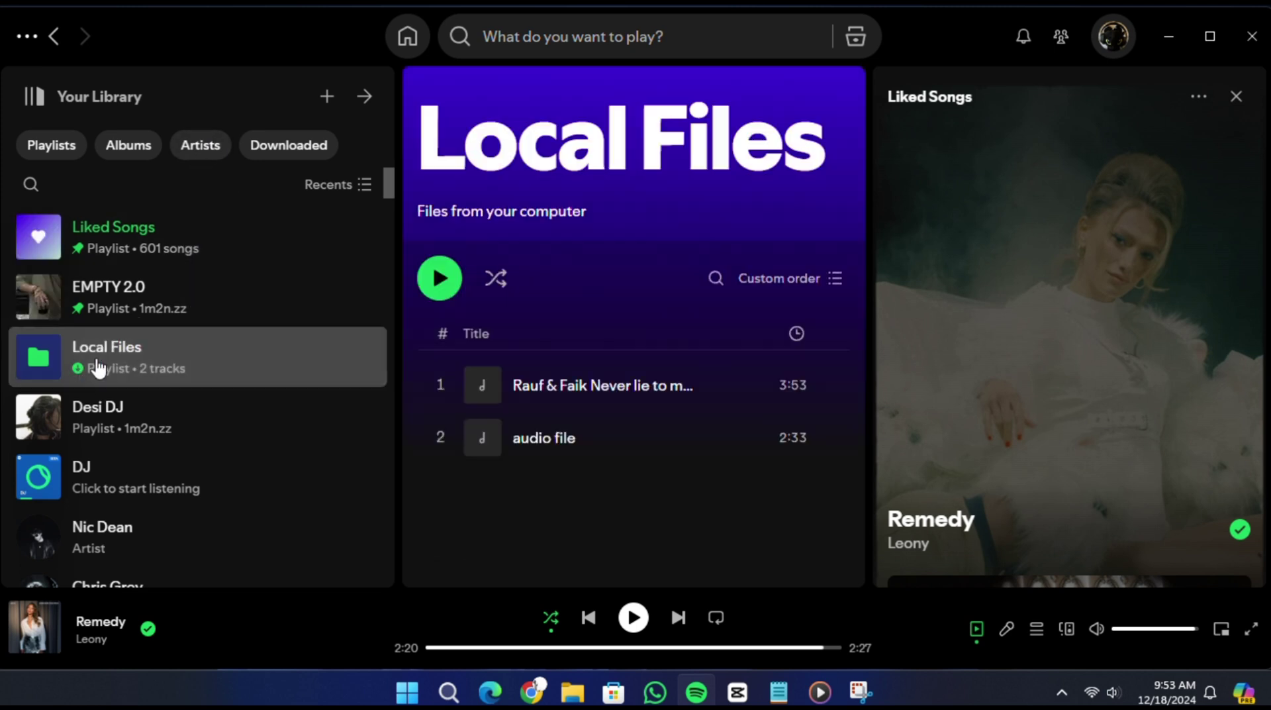
double_click(577, 437)
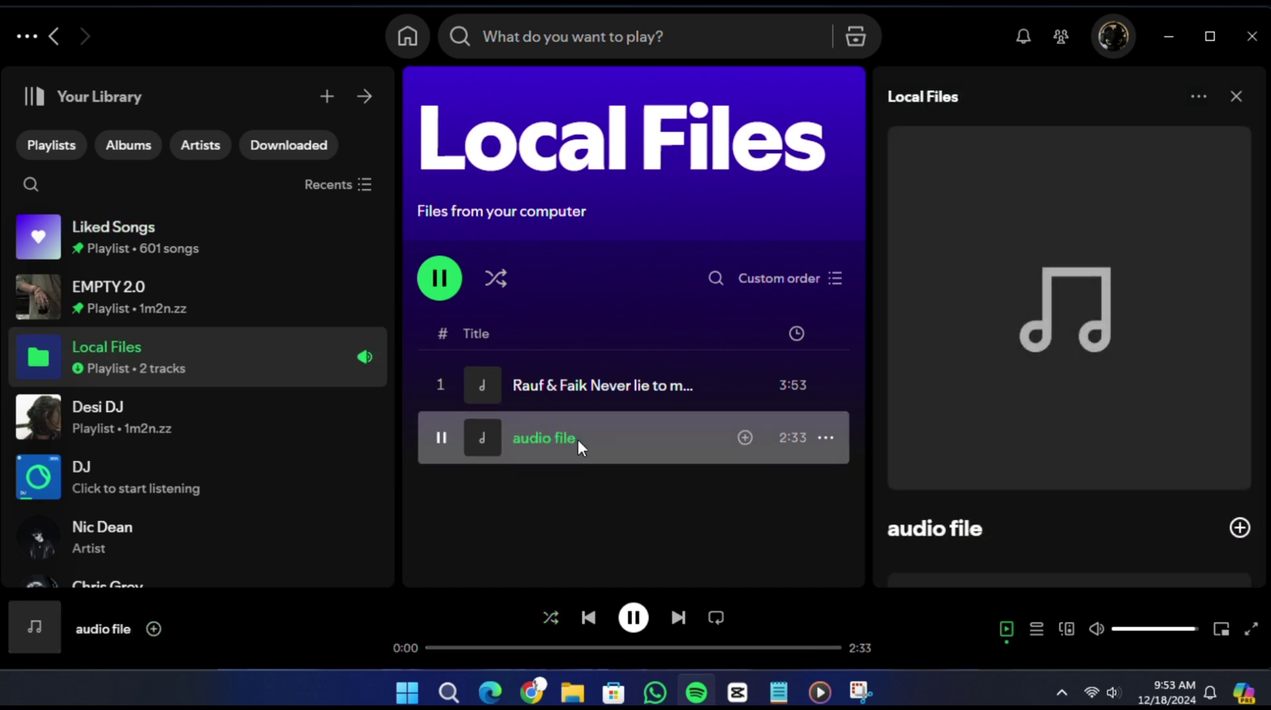
left_click(439, 435)
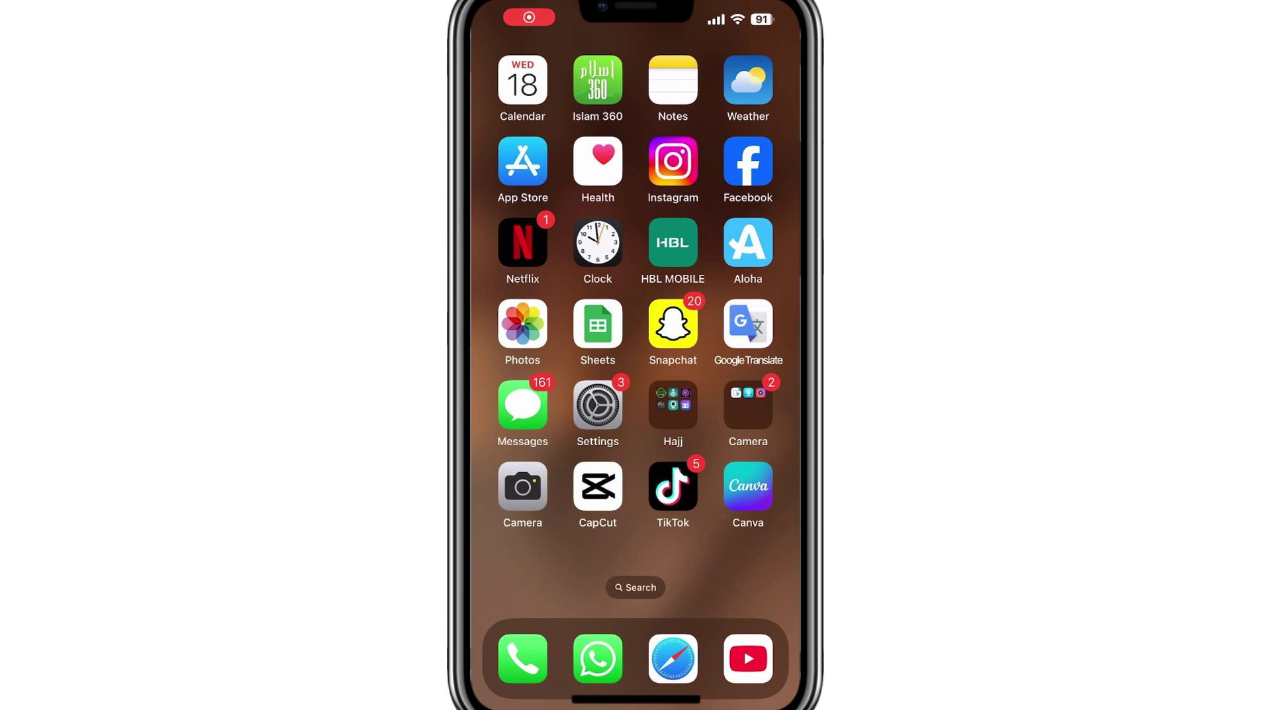
Launch Spotify on the iPhone by searching 'sp' in Spotlight.
left_click(635, 586)
type("sp")
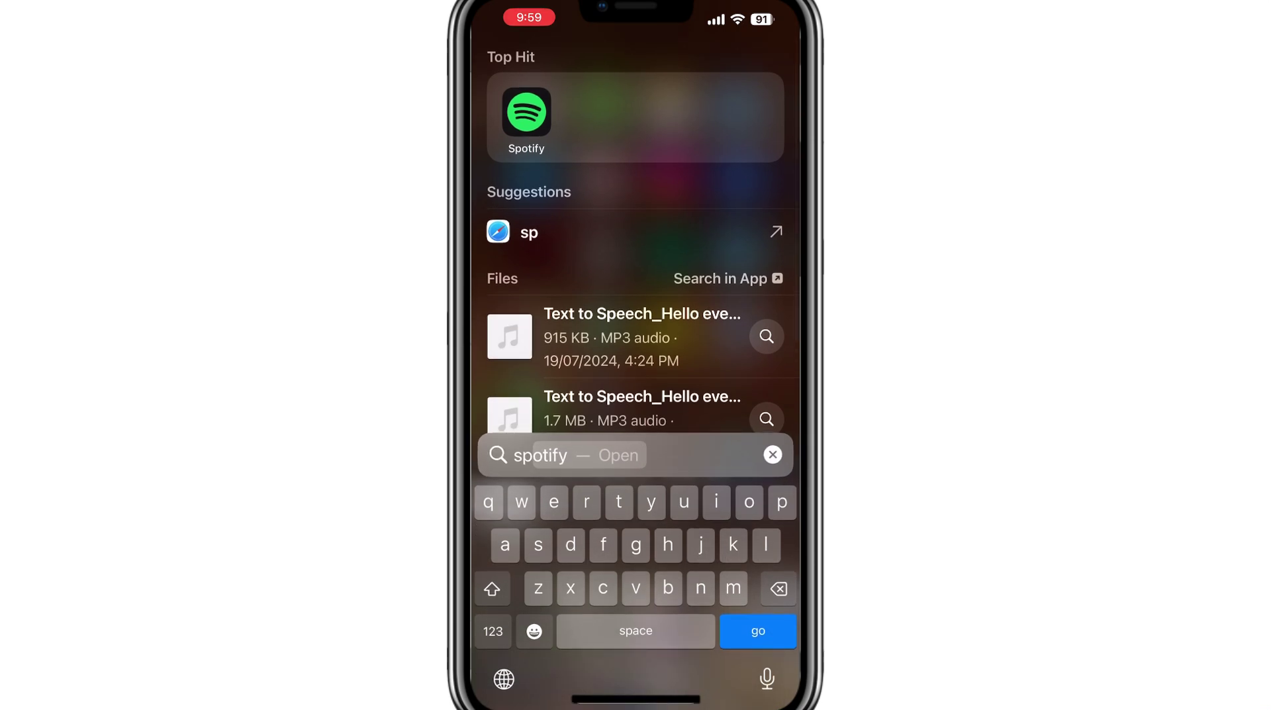
left_click(526, 111)
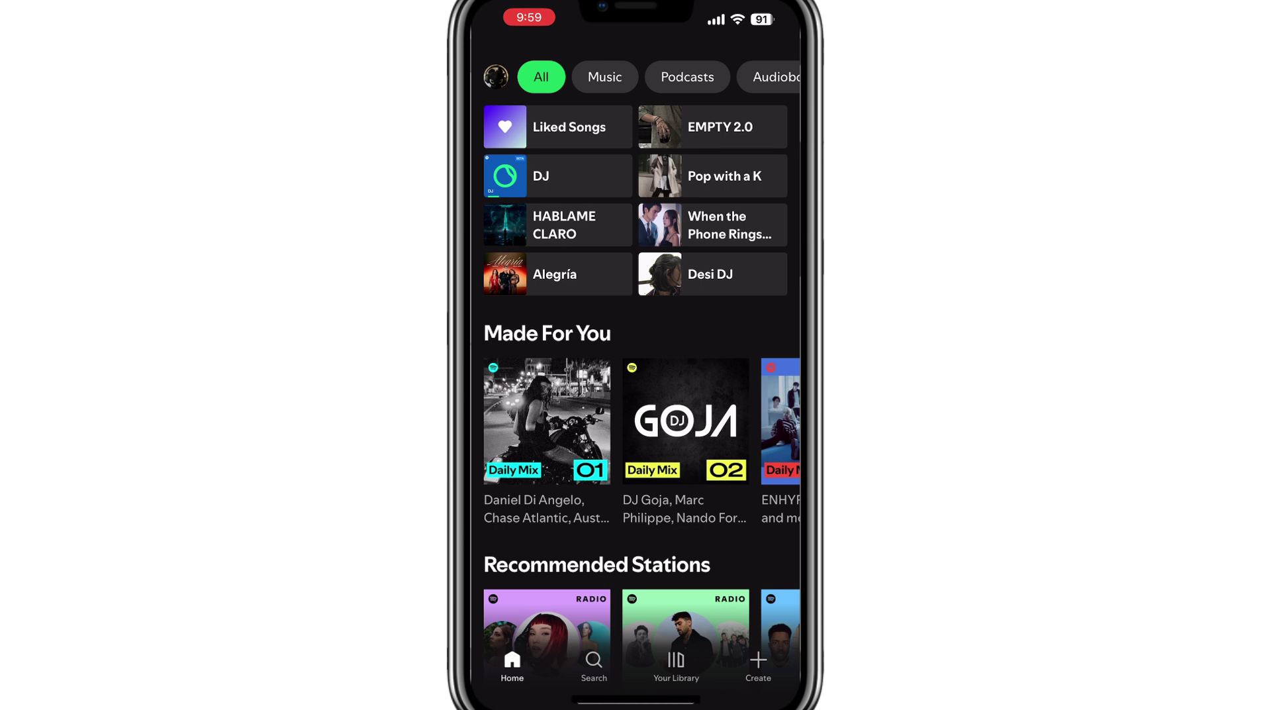
Enable Local audio files in Settings and privacy > Apps and devices, then return to Your Library.
left_click(495, 77)
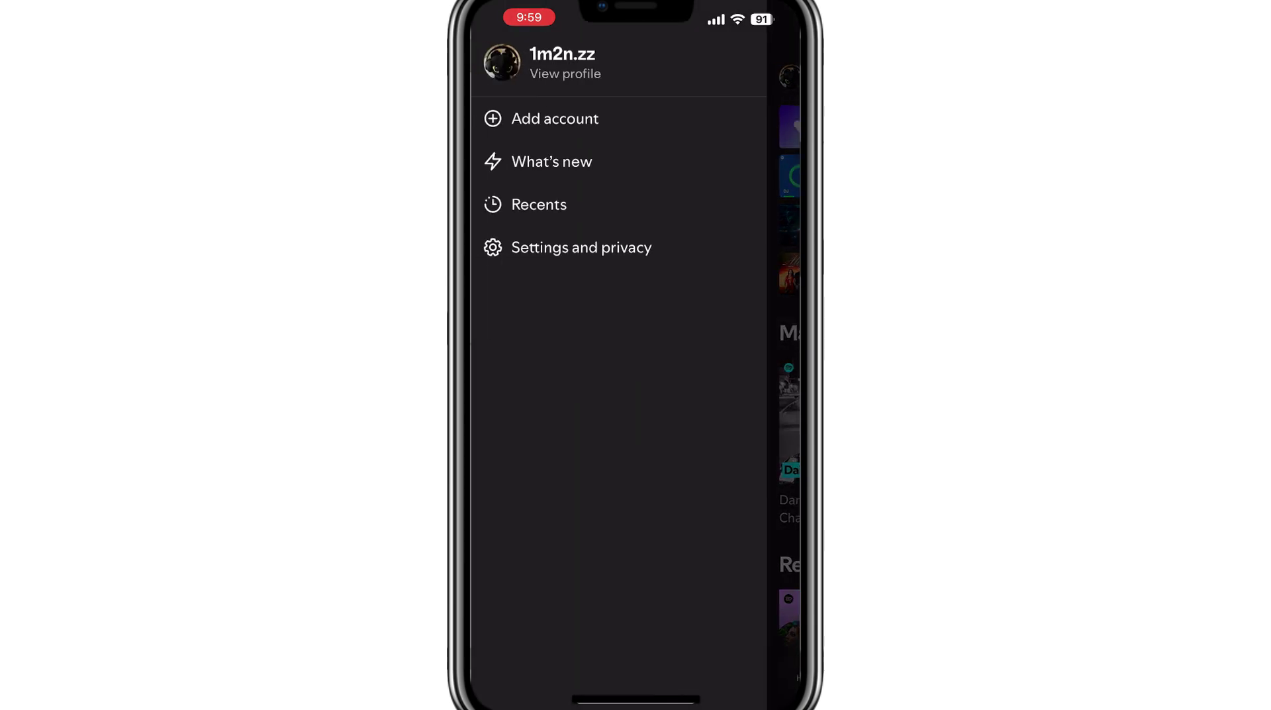
left_click(581, 247)
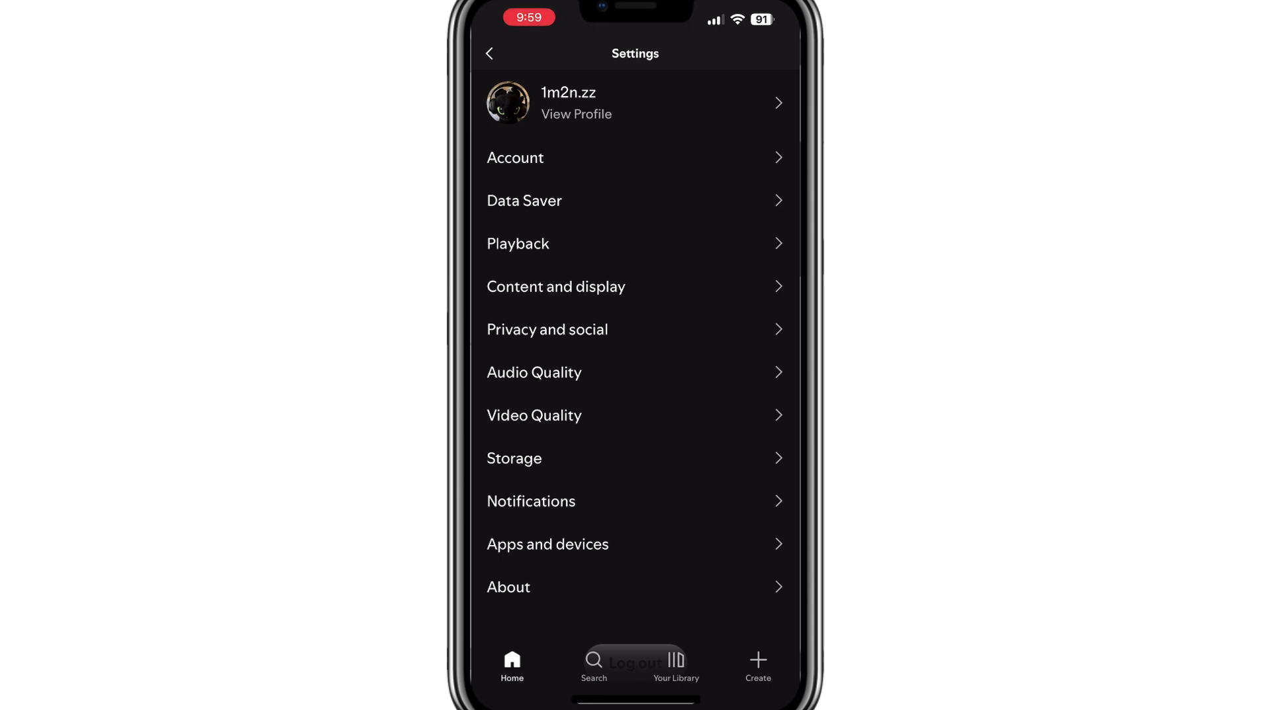
left_click(547, 544)
scroll(635, 358, "down", 3)
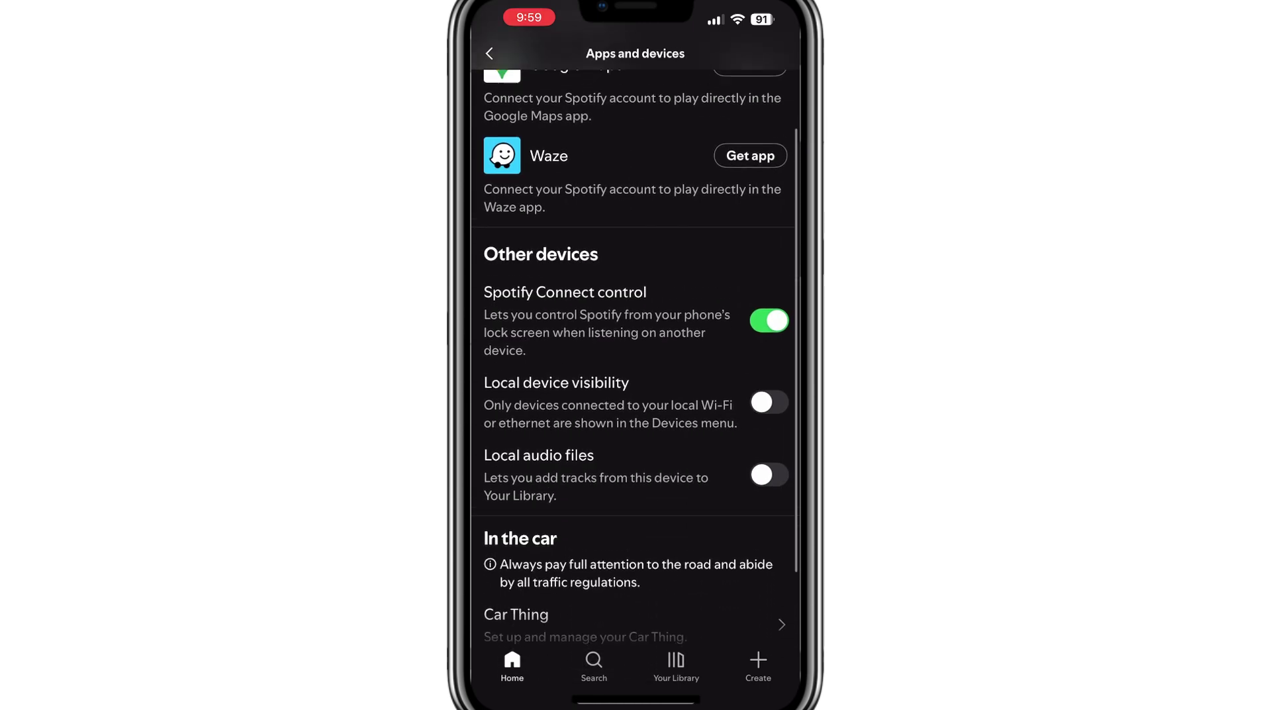
left_click(769, 453)
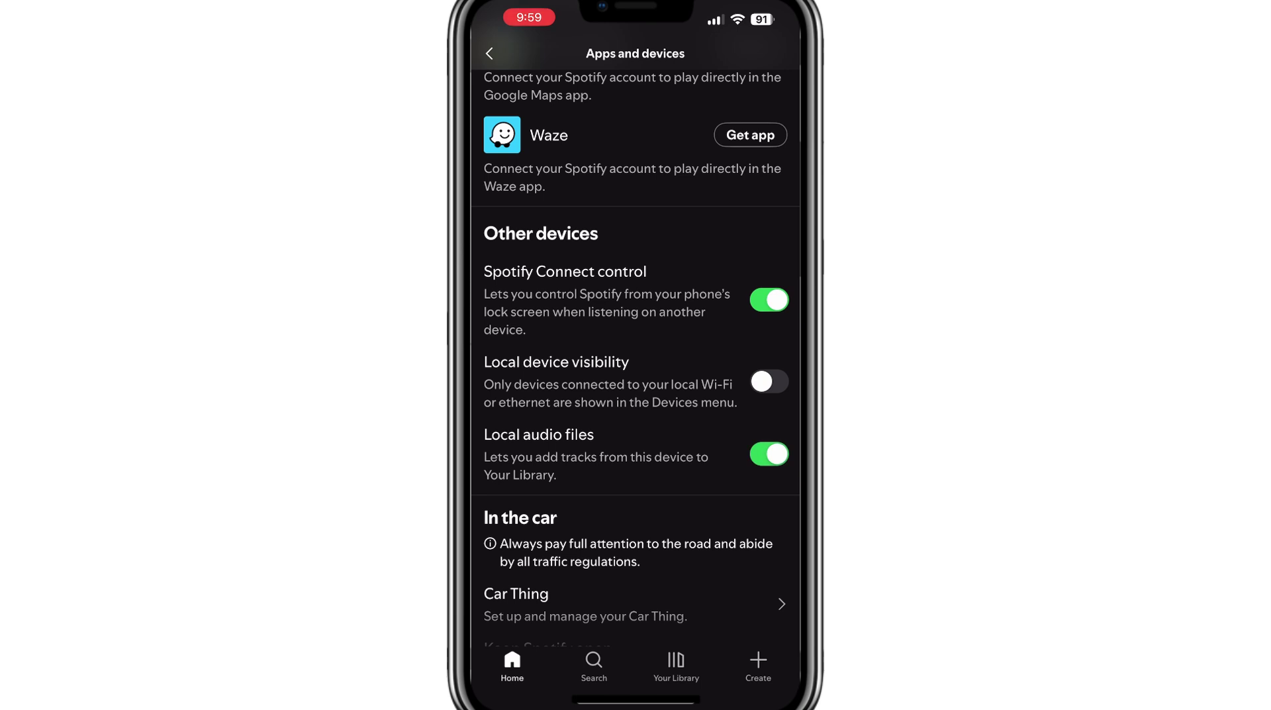
scroll(636, 358, "down", 2)
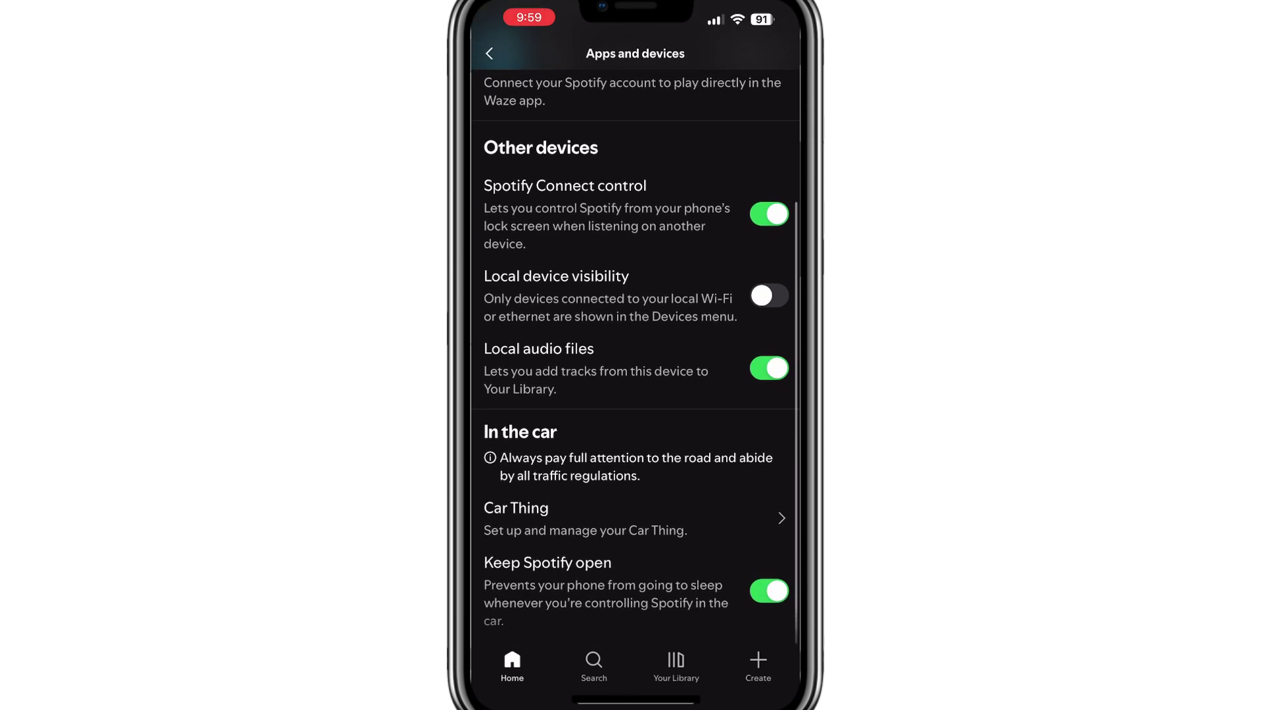
left_click(676, 664)
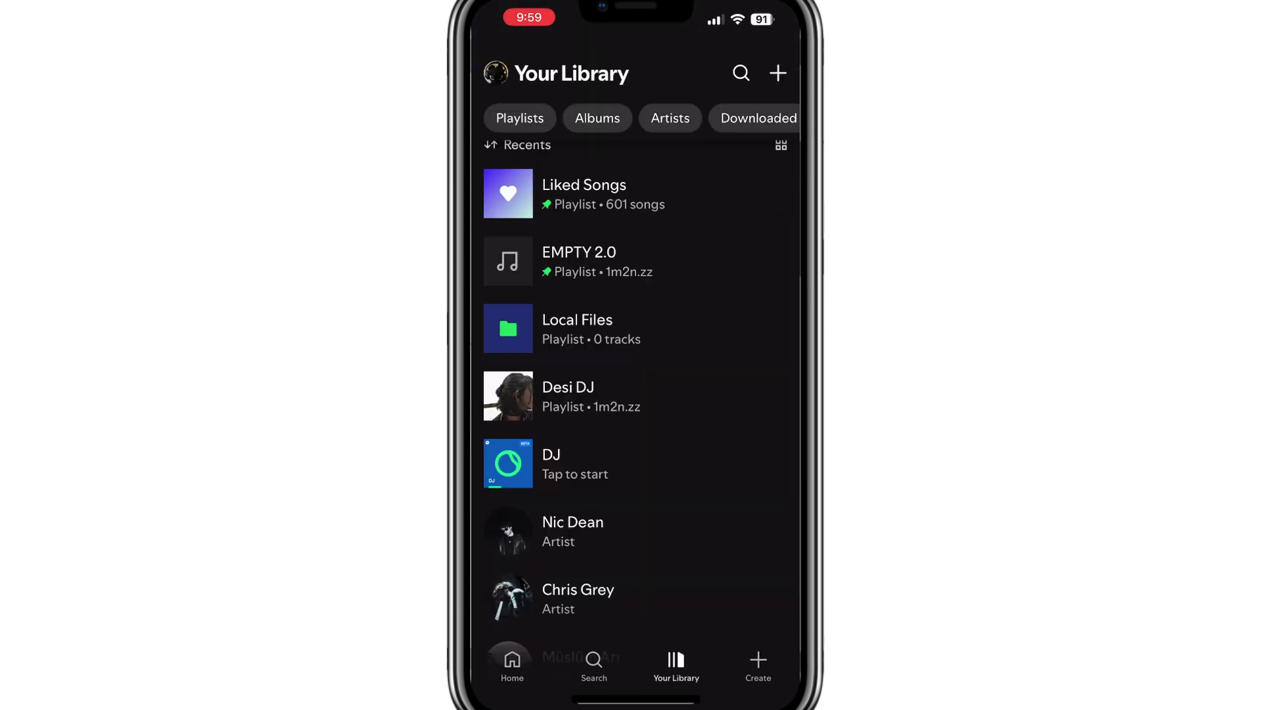
Open the Local Files playlist in the iPhone's Your Library.
left_click(577, 329)
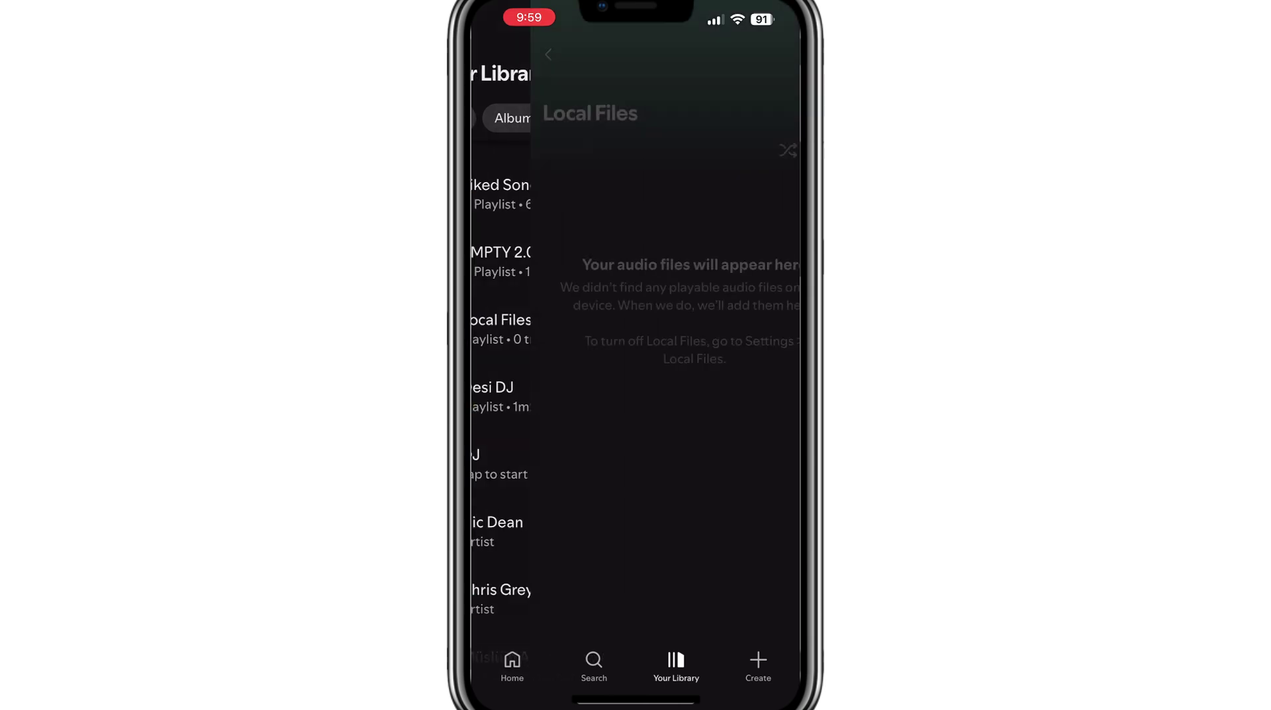